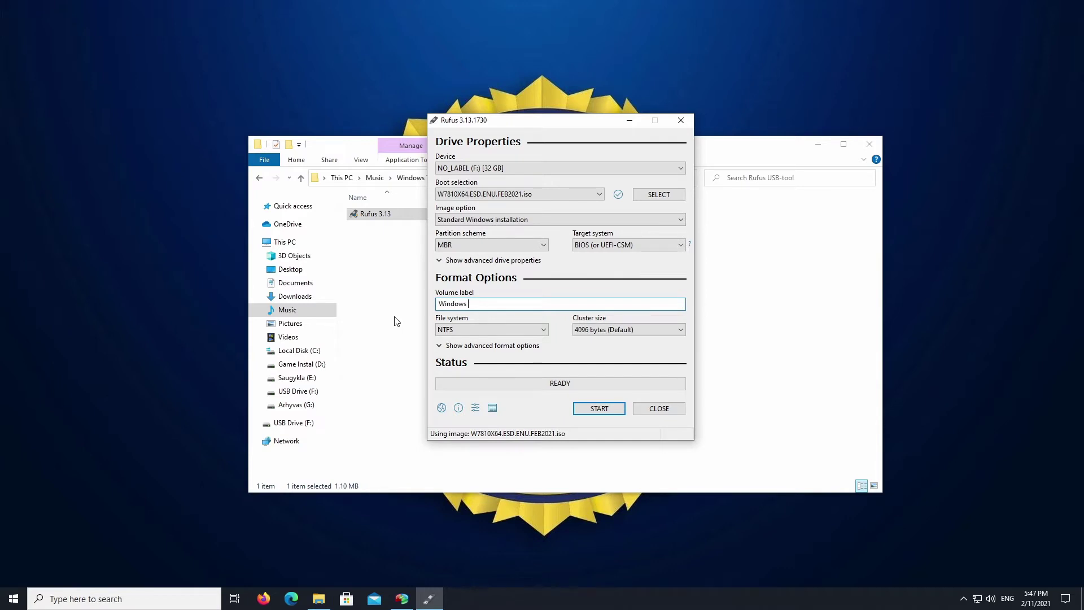
- Complete the volume label as "Windows 7-8,1-10", keep the NTFS file system and start writing the Windows image to the USB drive
text(7-8,1-10)
click(545, 330)
click(491, 343)
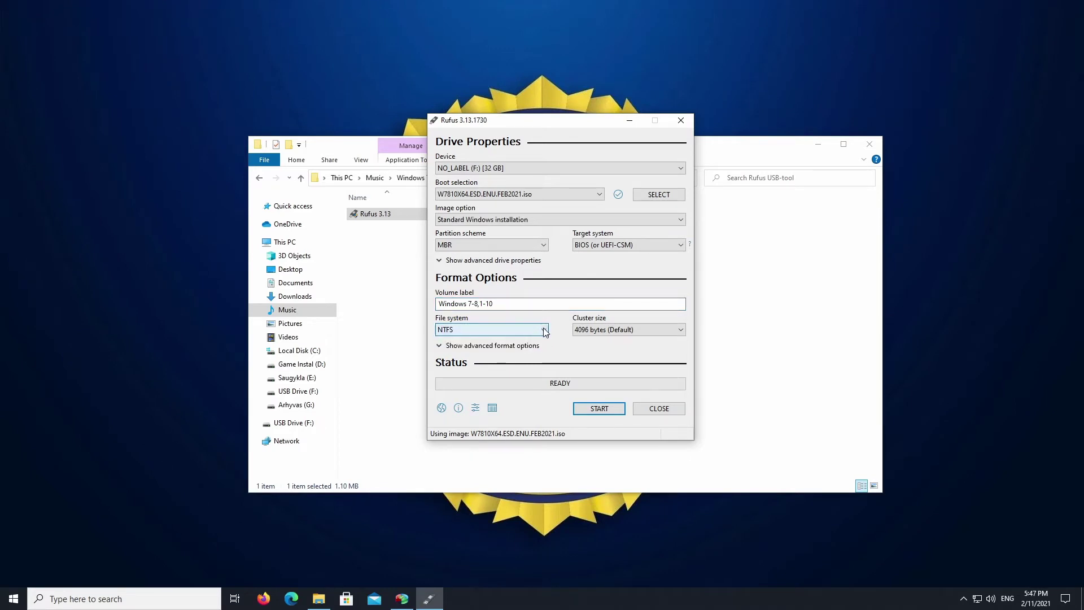
click(491, 346)
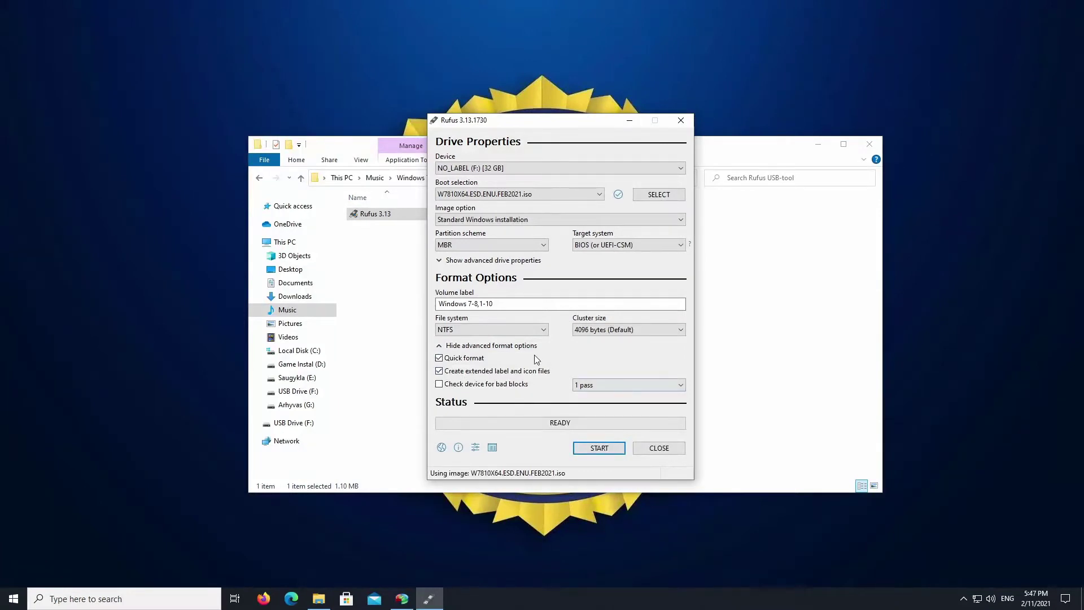
click(491, 346)
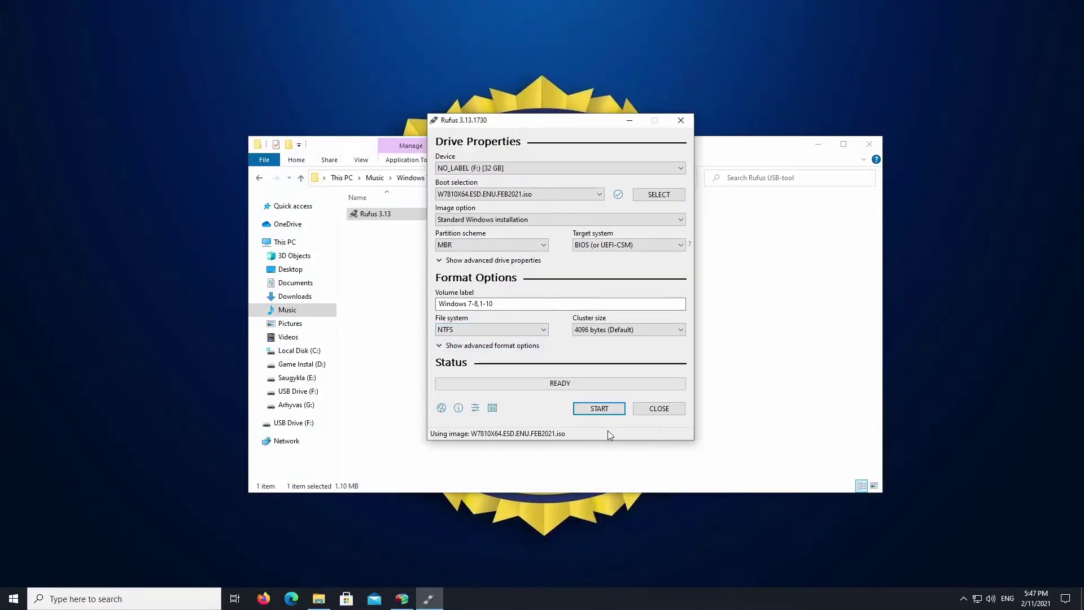
click(600, 408)
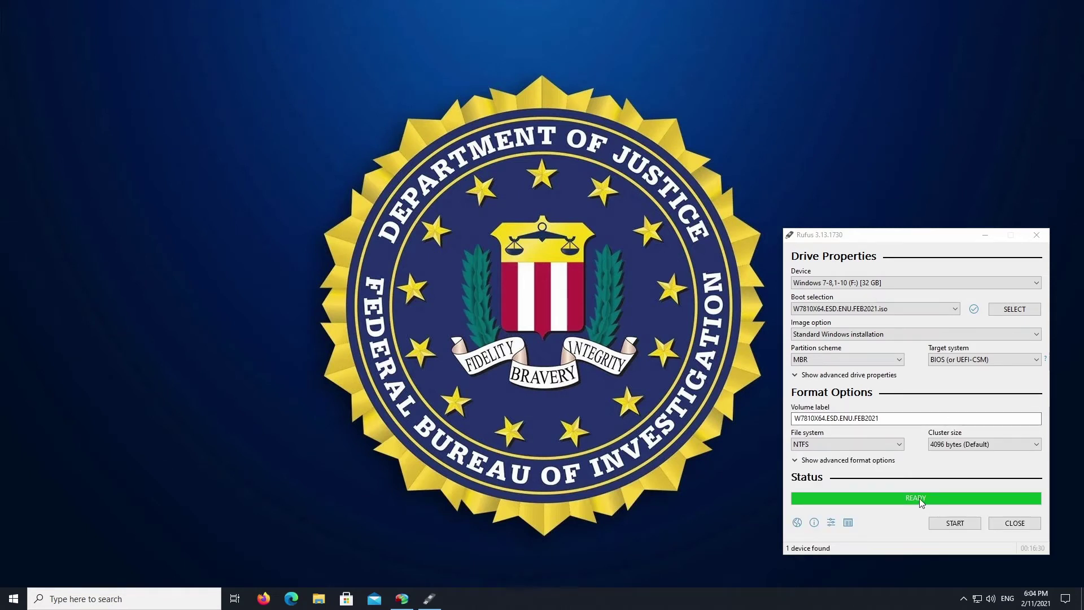
- Switch to AOMEI Partition Assistant, reload the disk list and close Rufus
click(920, 500)
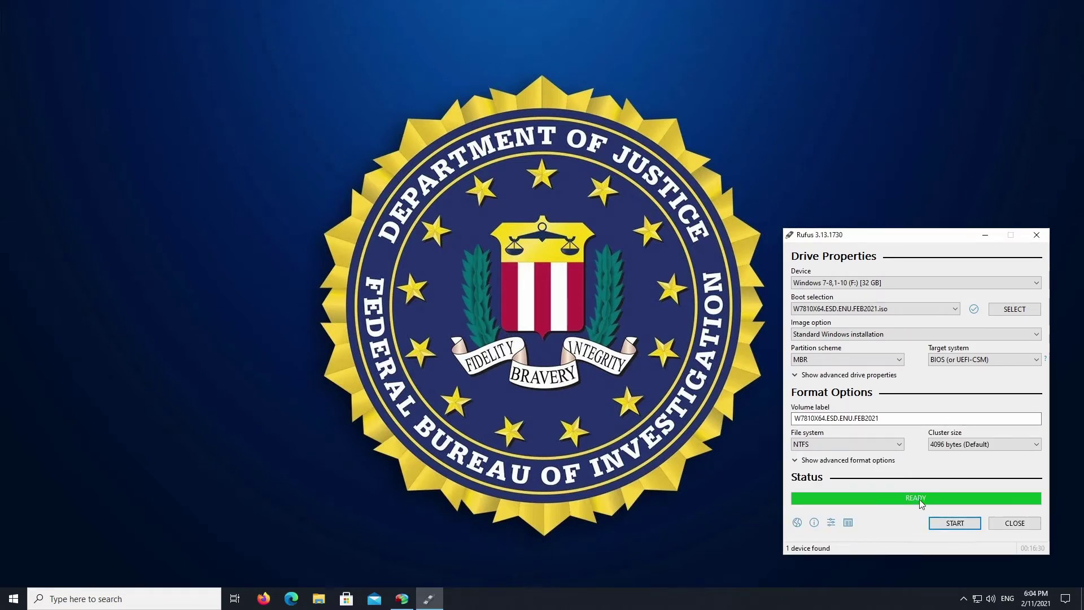
click(411, 603)
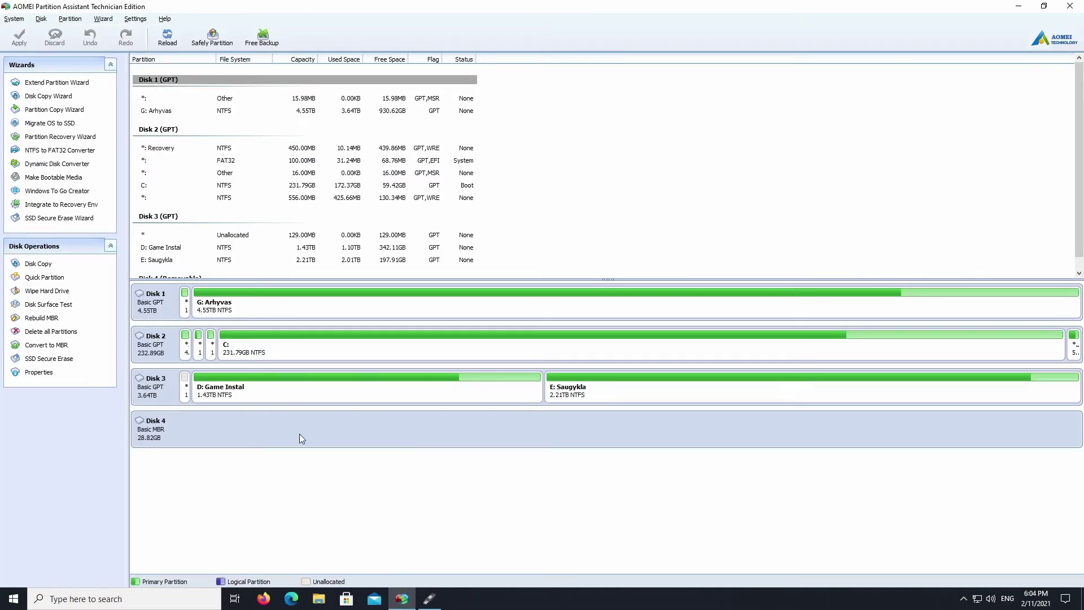
click(168, 37)
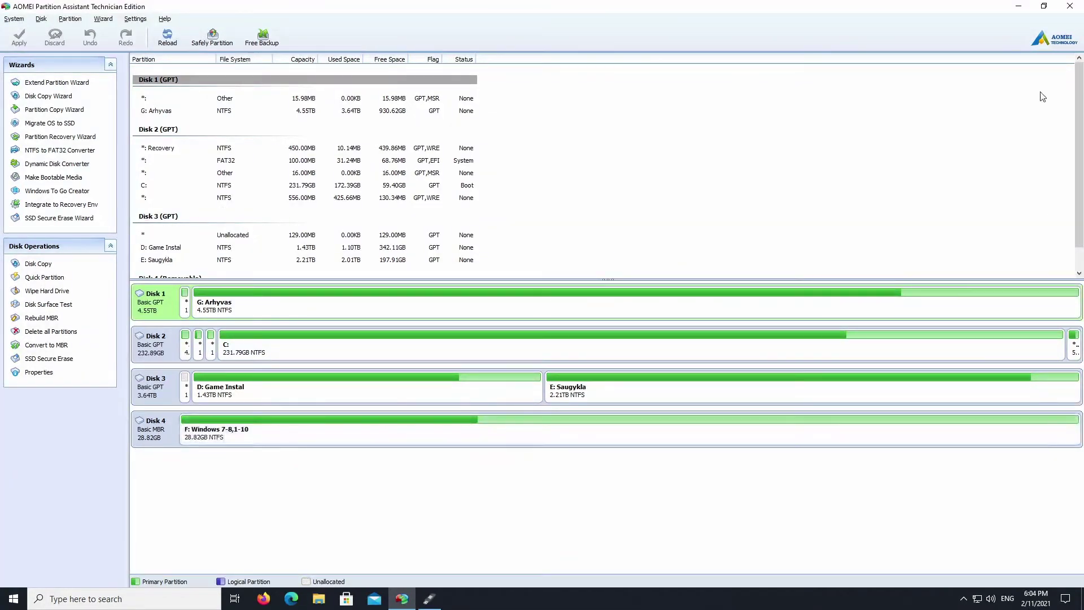
click(429, 600)
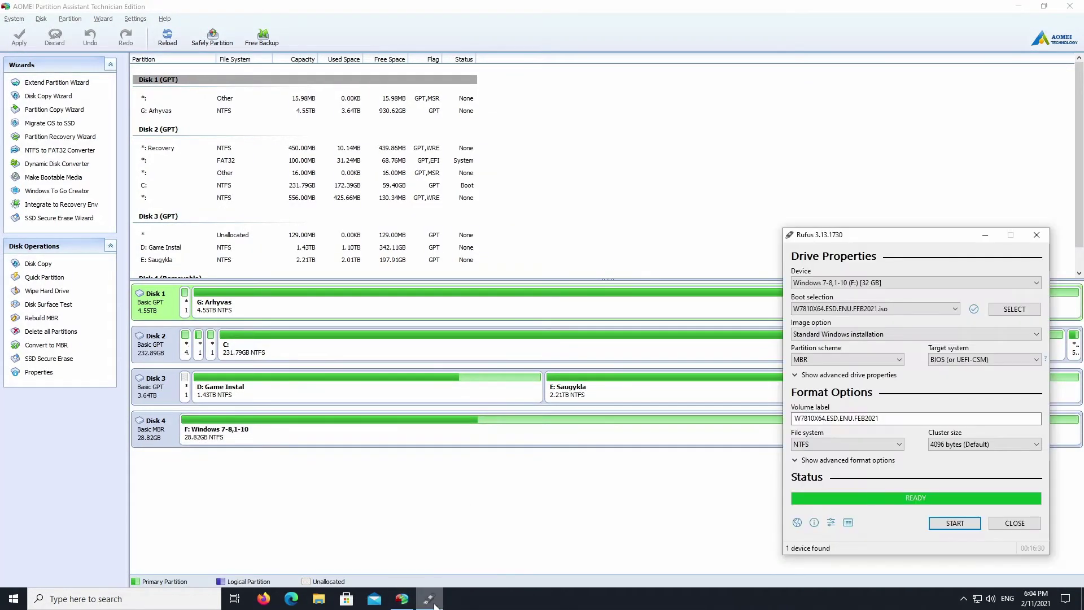
click(1014, 524)
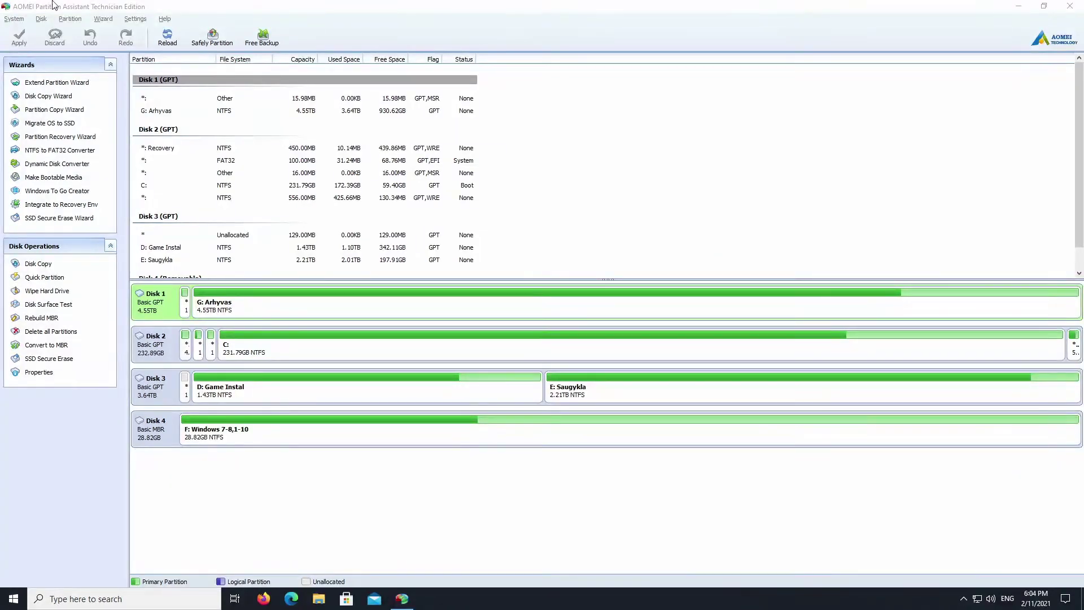
click(167, 37)
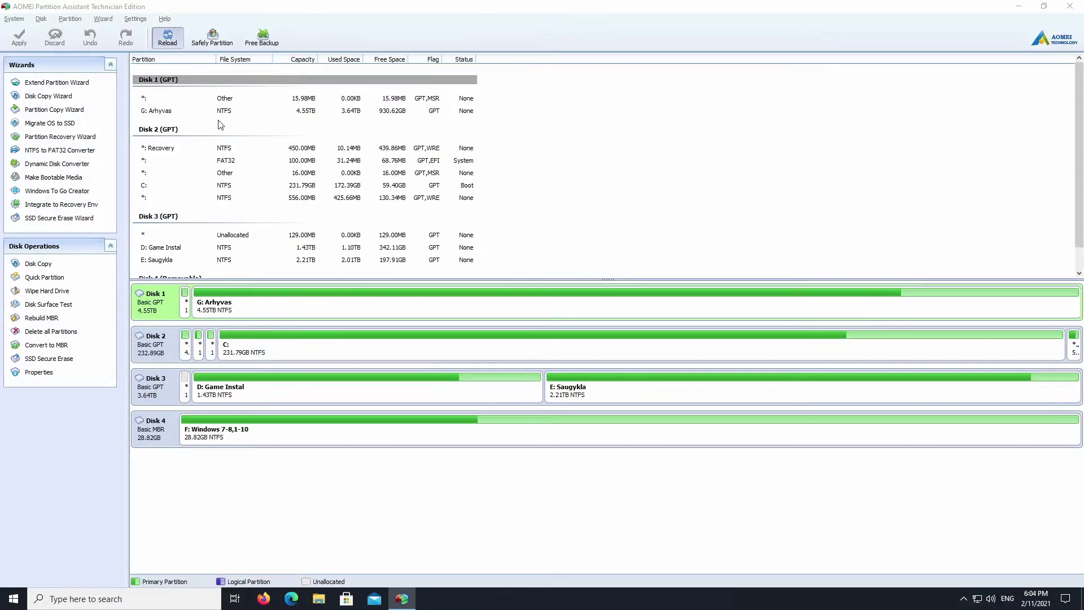
- Start resizing the F: partition on Disk 4, shrinking it to about 11.69 GB with the free space after it
right_click(499, 439)
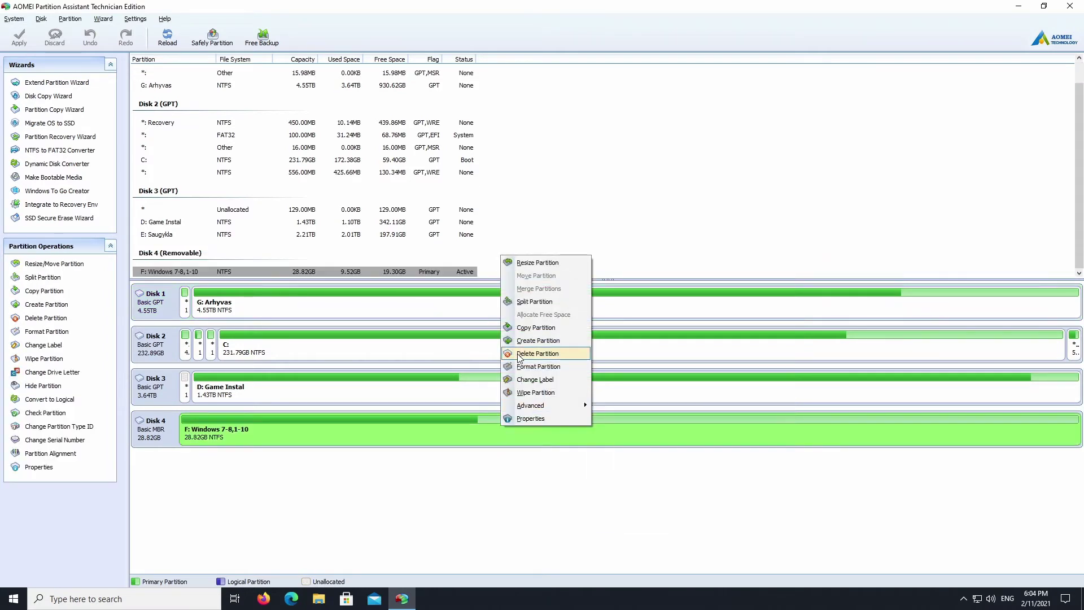
click(536, 262)
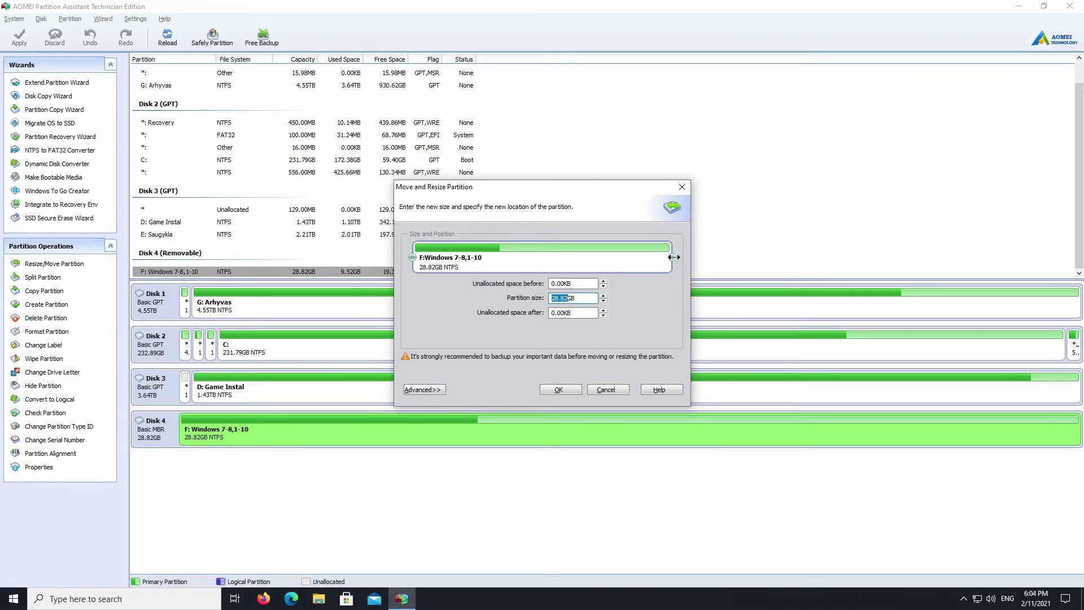
drag(673, 257, 518, 261)
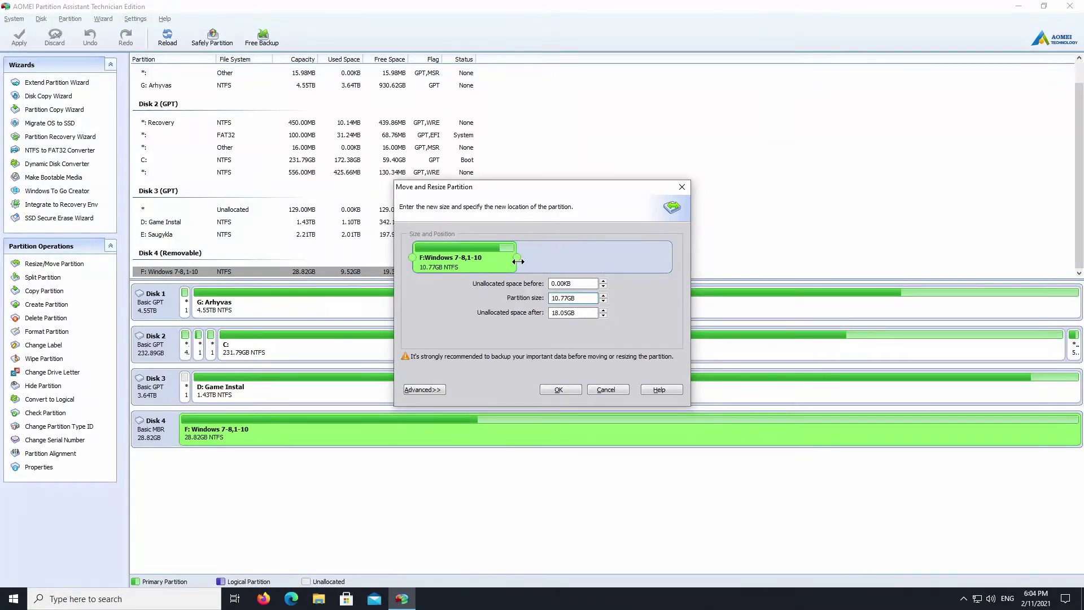
drag(518, 261, 521, 262)
drag(521, 262, 522, 263)
- Check the used space of the F: USB drive in its File Explorer properties and close the windows
click(319, 600)
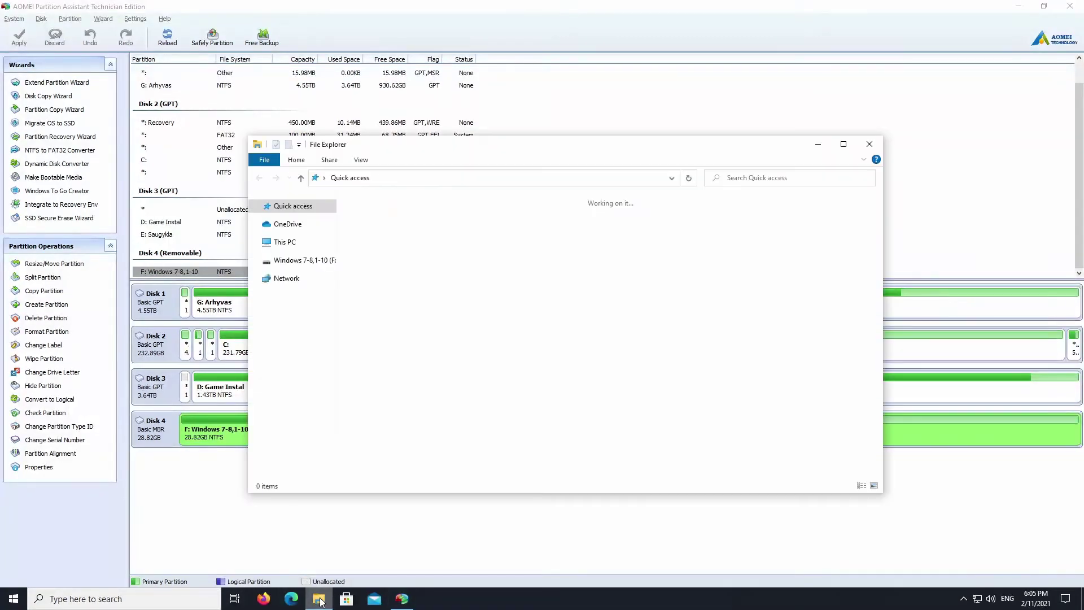
right_click(290, 425)
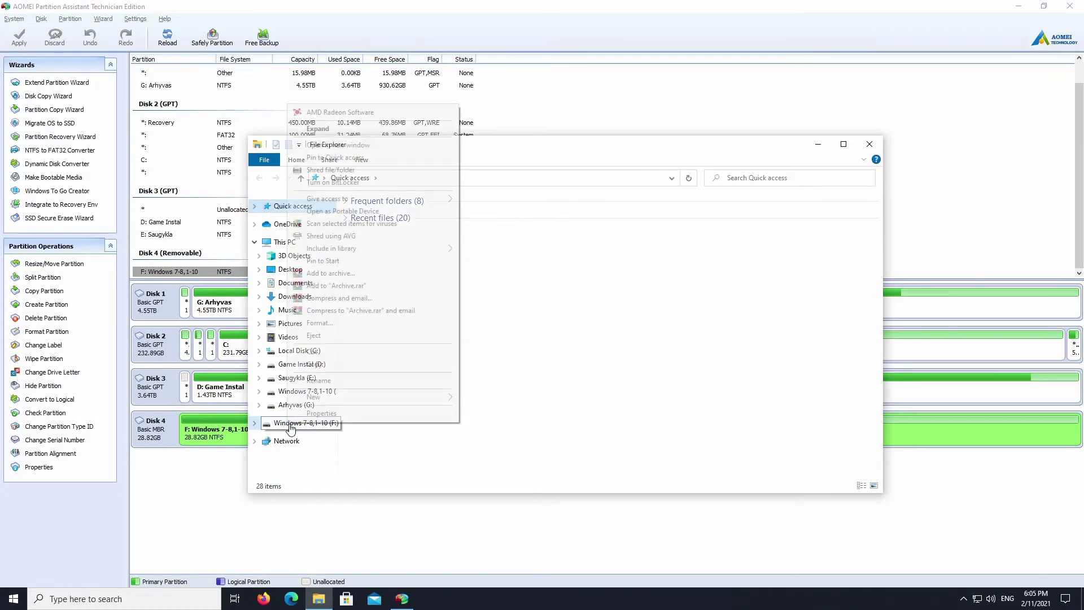
click(395, 552)
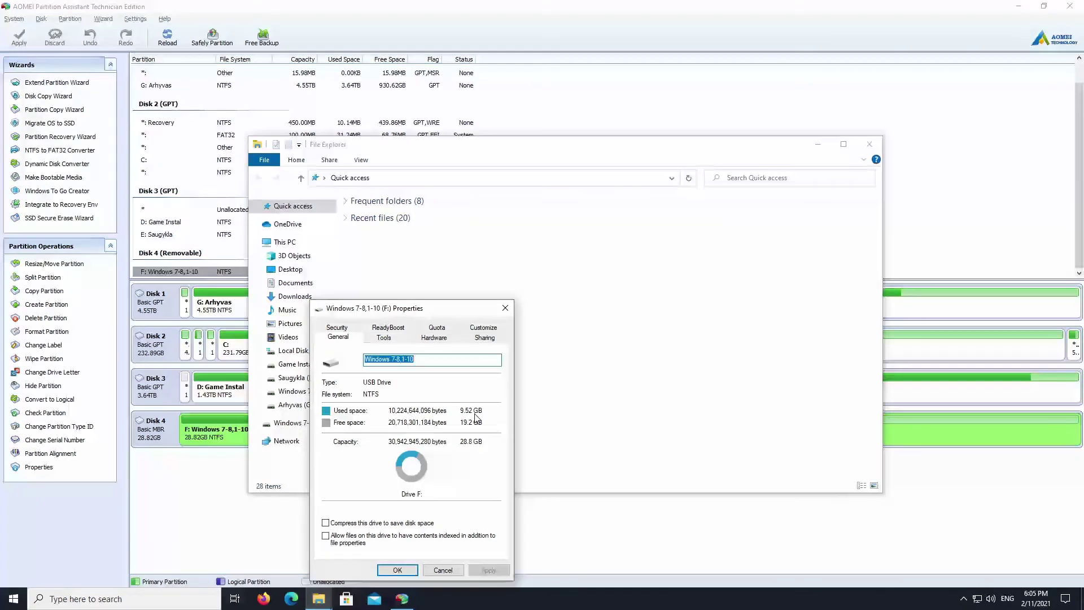
click(506, 308)
click(870, 144)
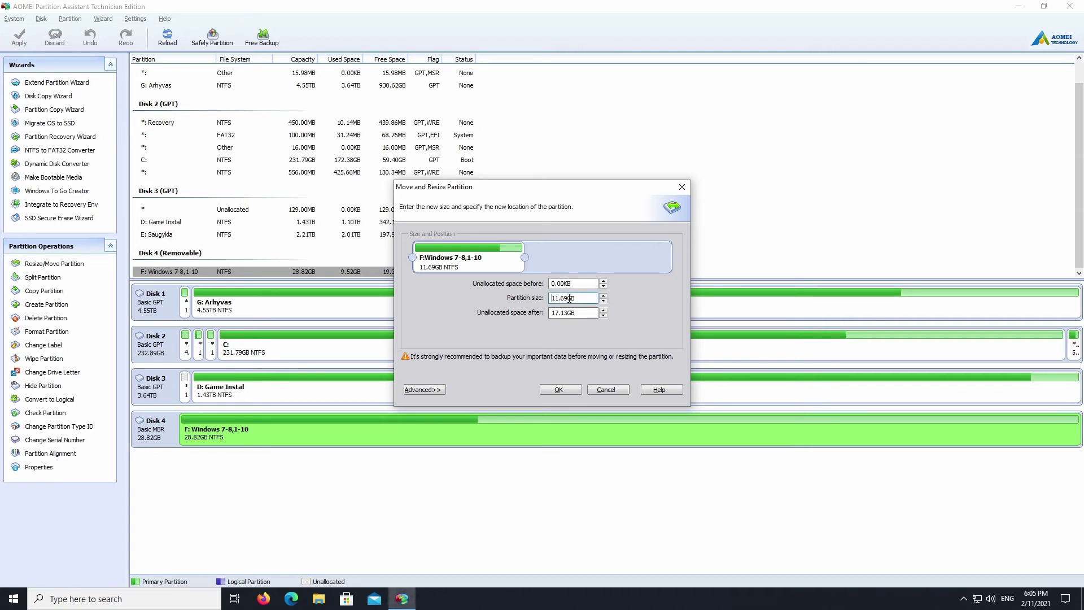
- Set the F: partition's new size to 12.5 GB and accept the resize
drag(568, 298, 512, 300)
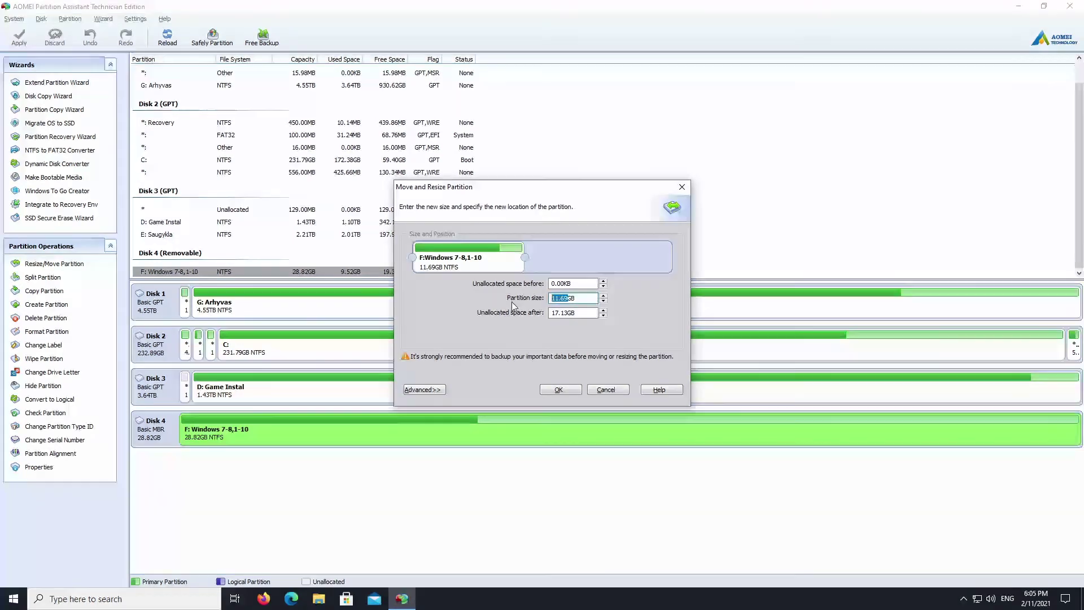
key(BackSpace)
text(12)
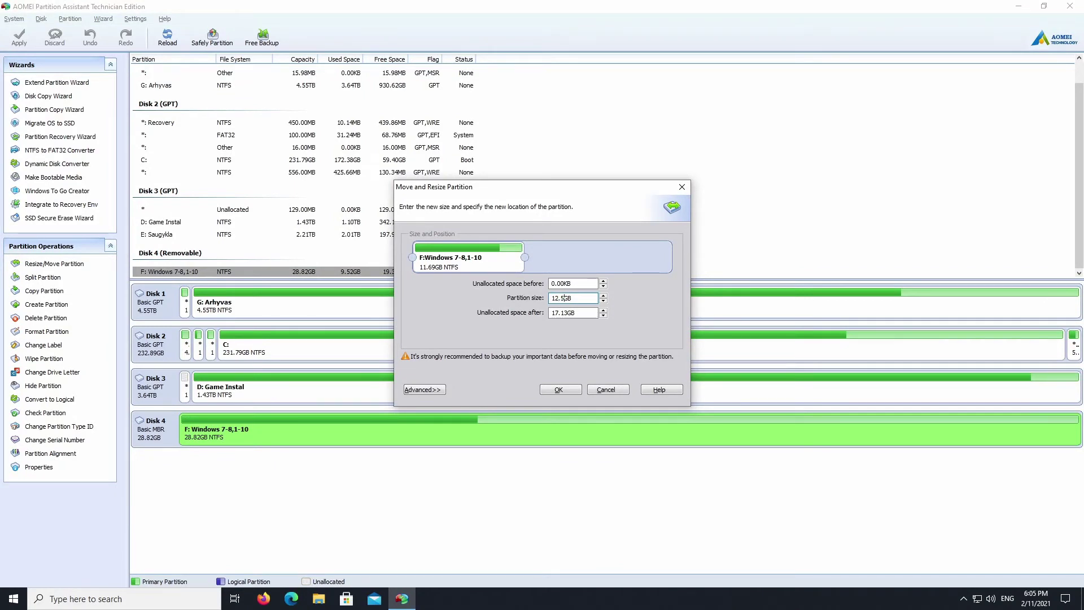
click(572, 394)
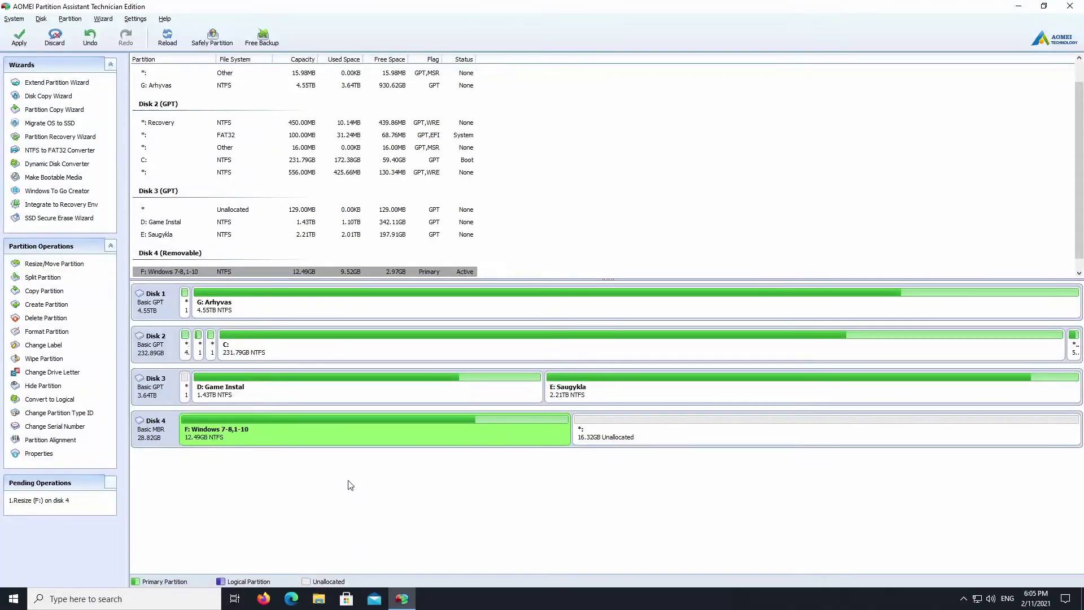
- Apply the pending resize of the F: partition and confirm its execution through to completion
right_click(625, 434)
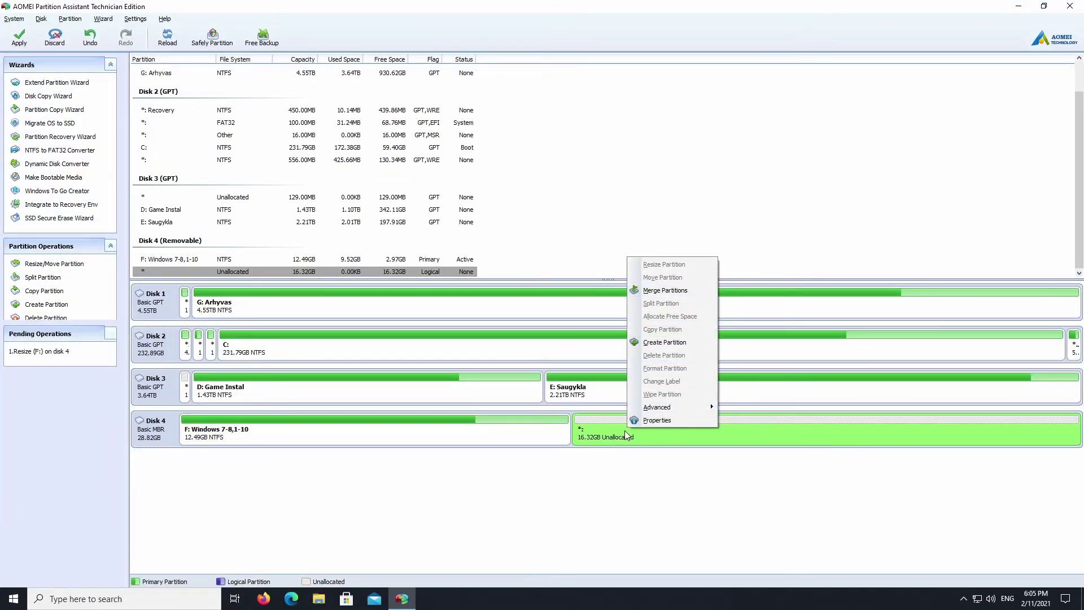
click(19, 37)
click(19, 37)
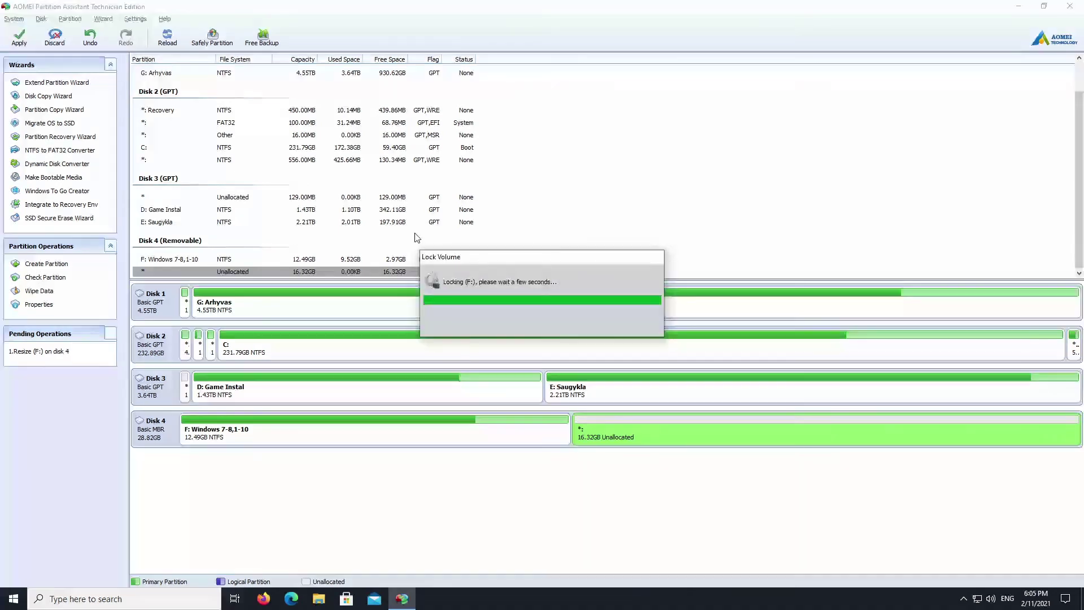
click(562, 400)
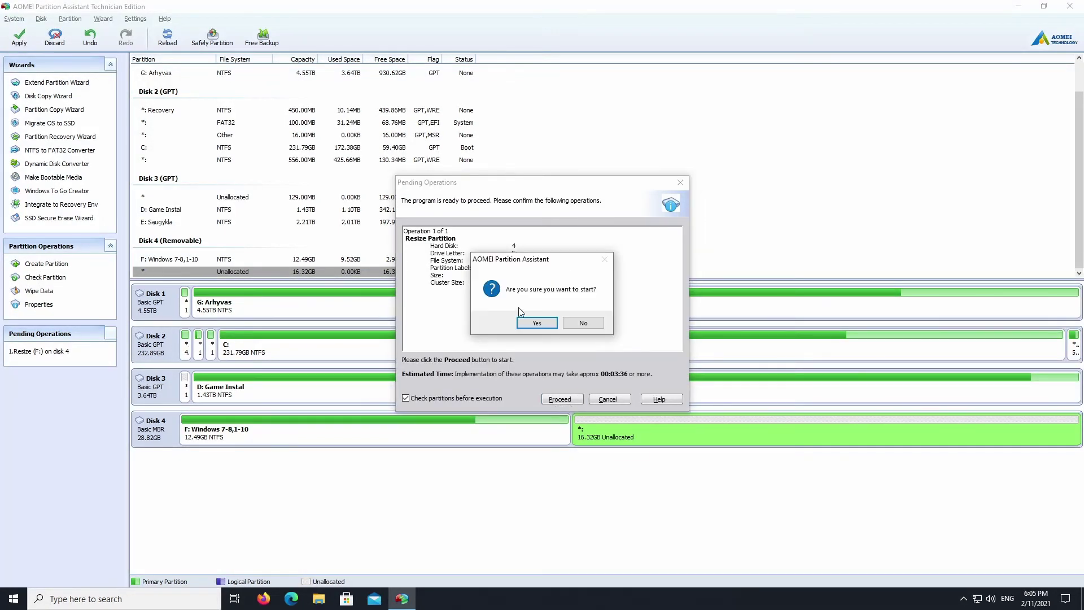
click(530, 322)
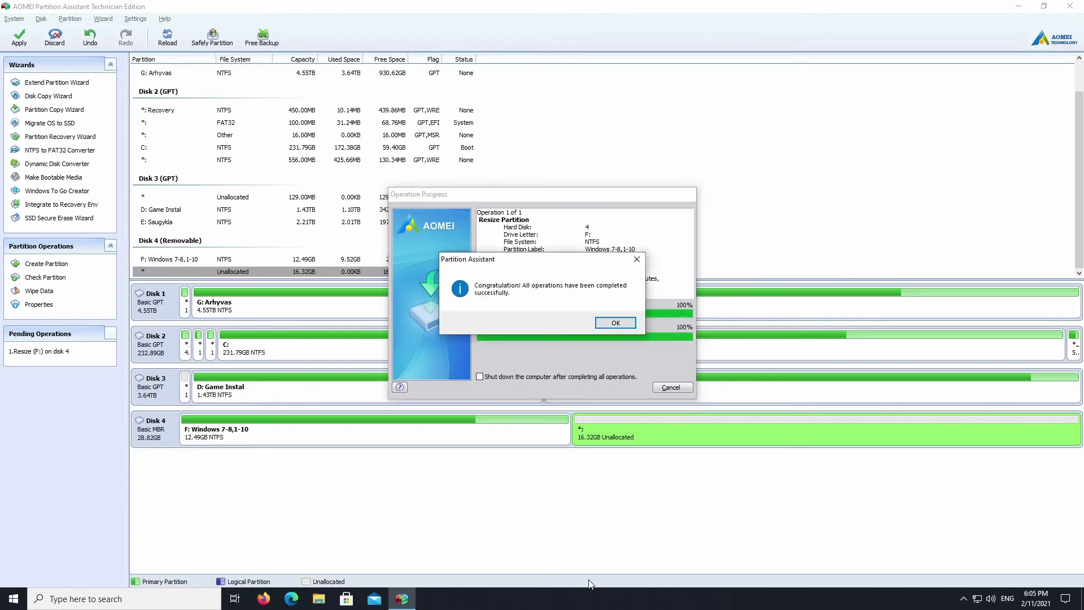
click(616, 322)
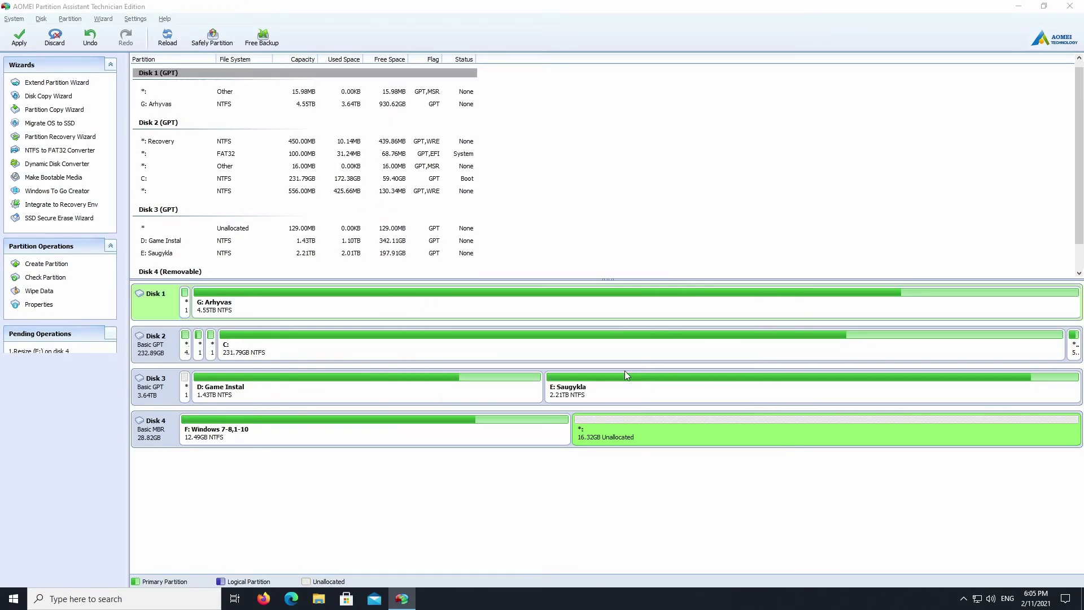
- Create a 16.32 GB NTFS partition in the unallocated space on Disk 4
right_click(626, 434)
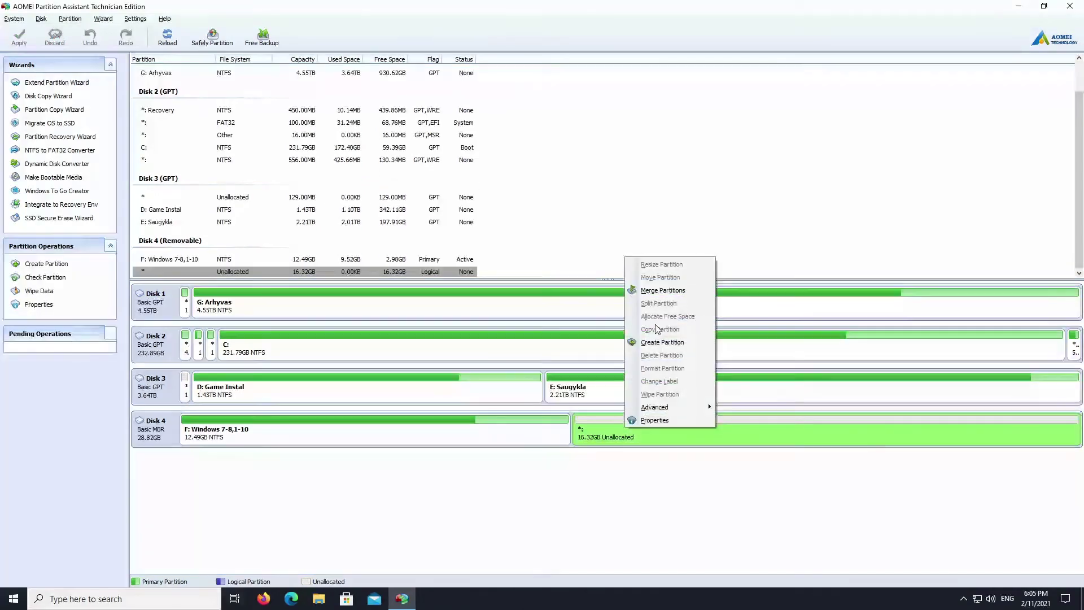
click(657, 342)
click(581, 328)
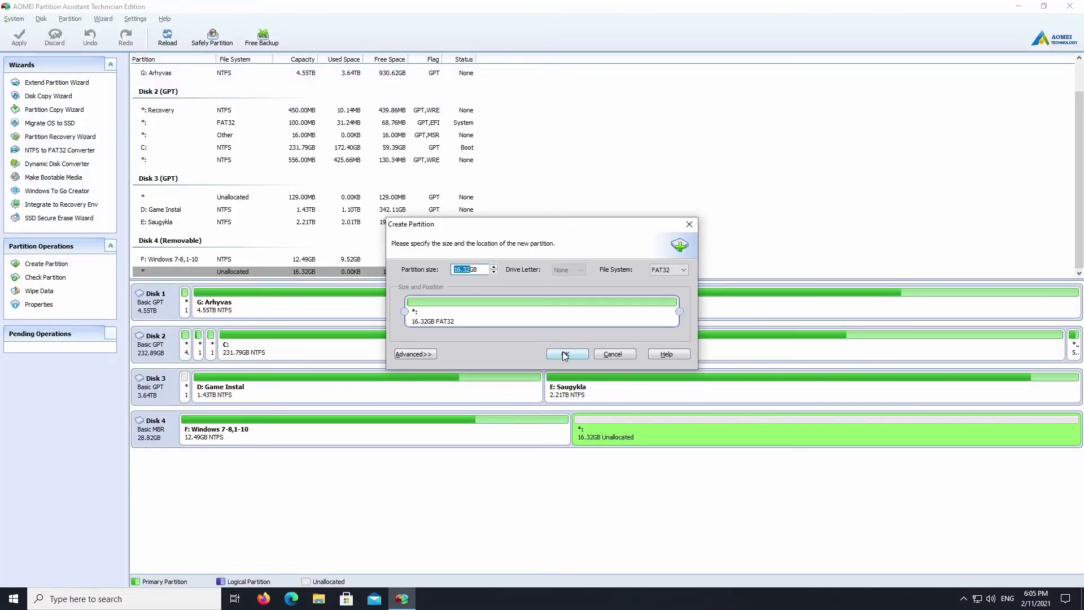
click(680, 270)
click(669, 280)
click(576, 354)
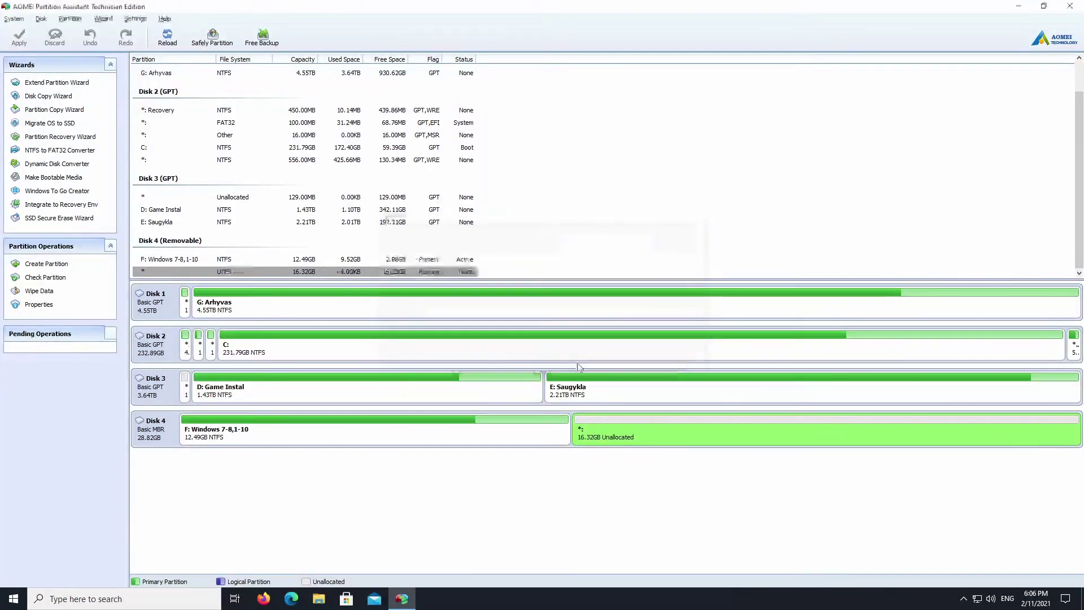
- Apply the pending creation of the new Disk 4 partition and confirm its execution through to completion
click(19, 37)
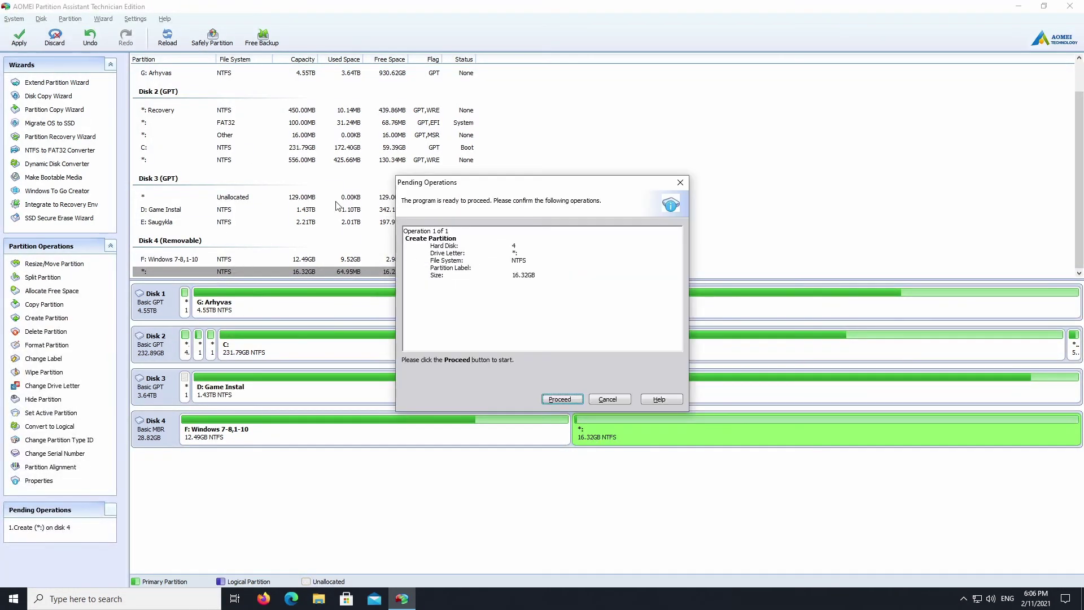
click(563, 400)
click(550, 328)
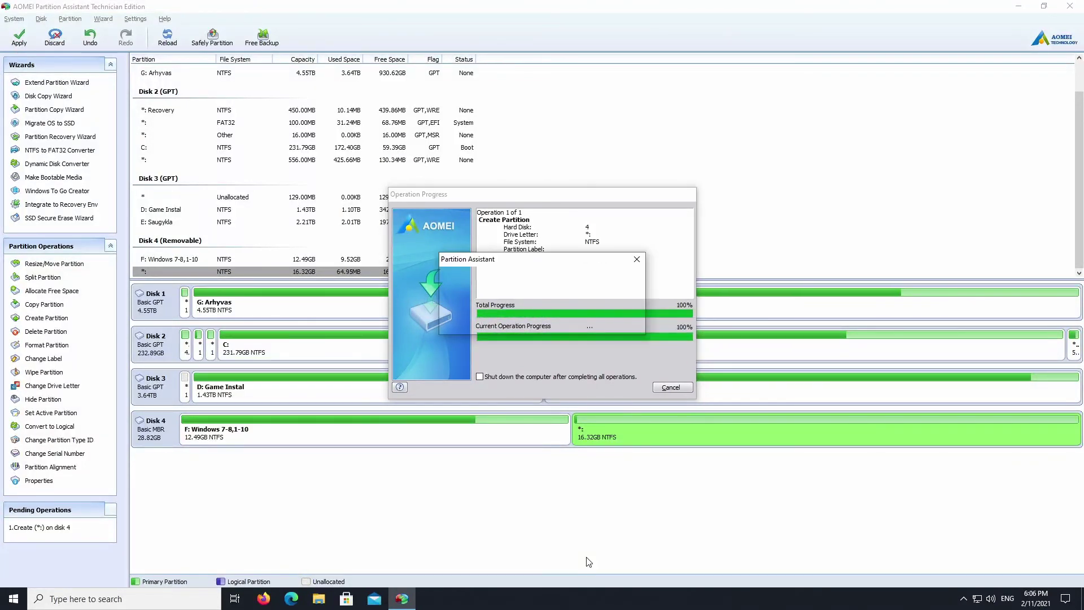
click(616, 325)
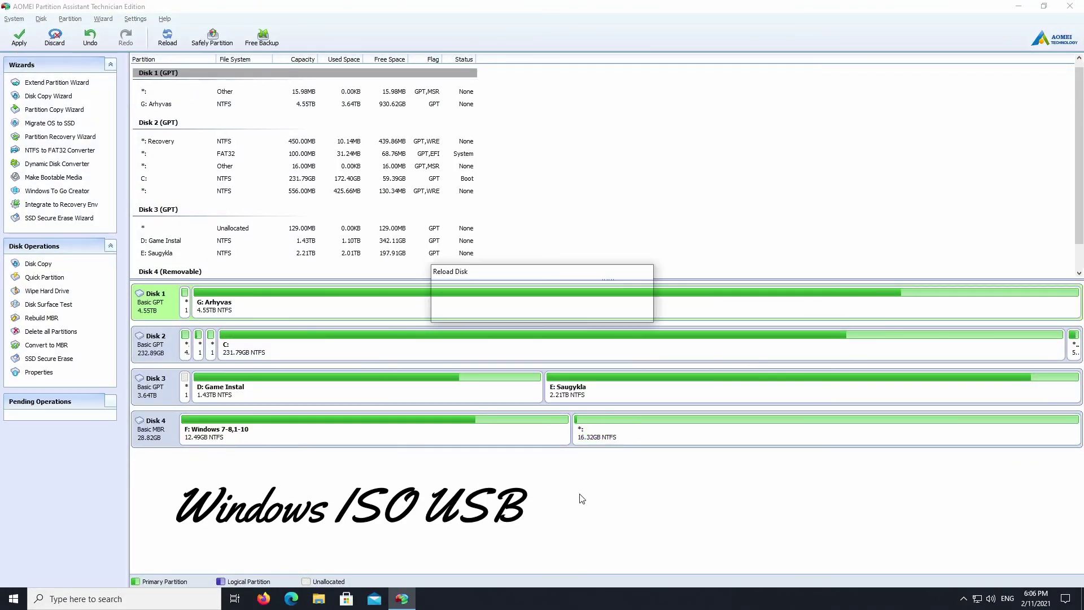
- Review the two partitions on Disk 4 and close AOMEI Partition Assistant
click(303, 435)
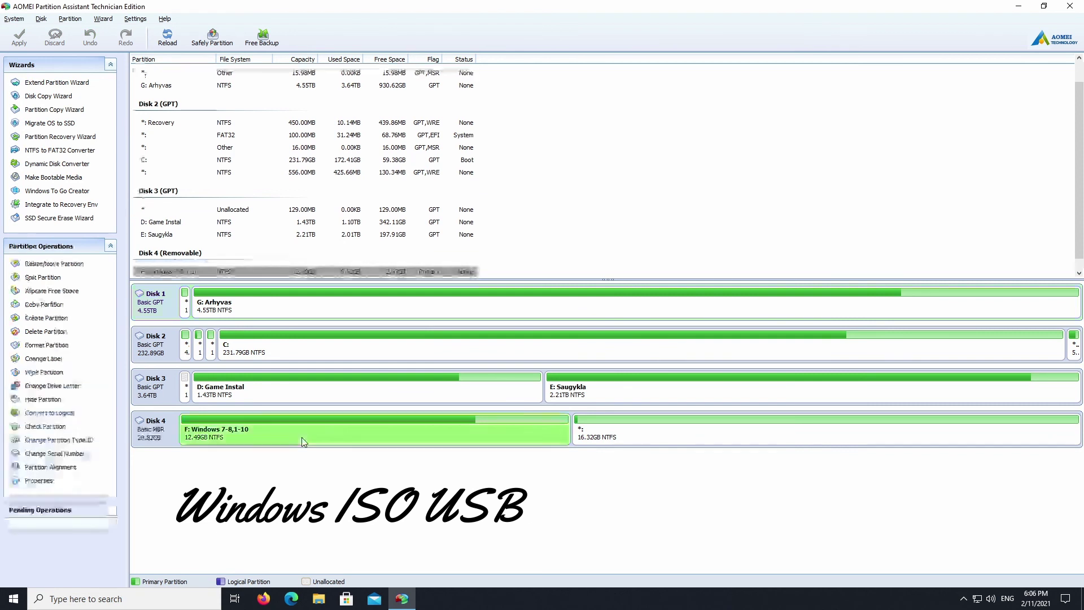
click(687, 438)
click(484, 446)
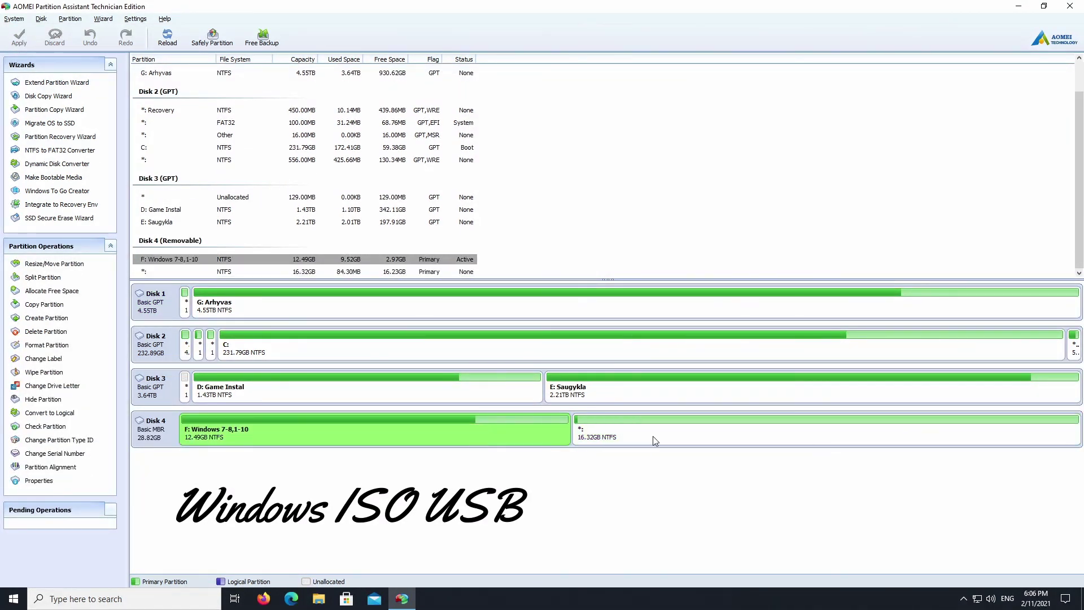
click(334, 446)
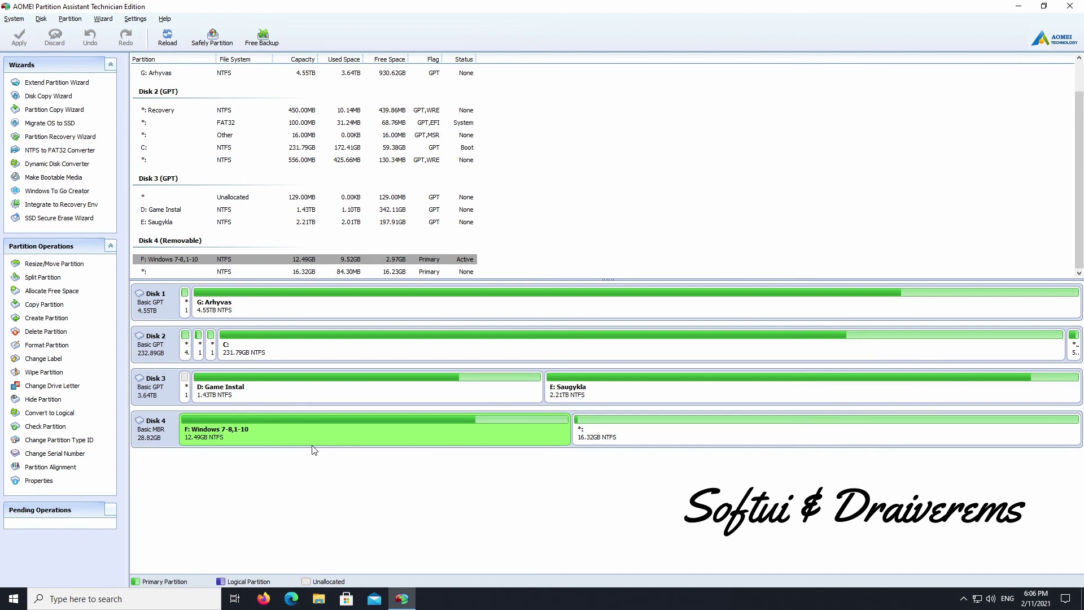
click(671, 442)
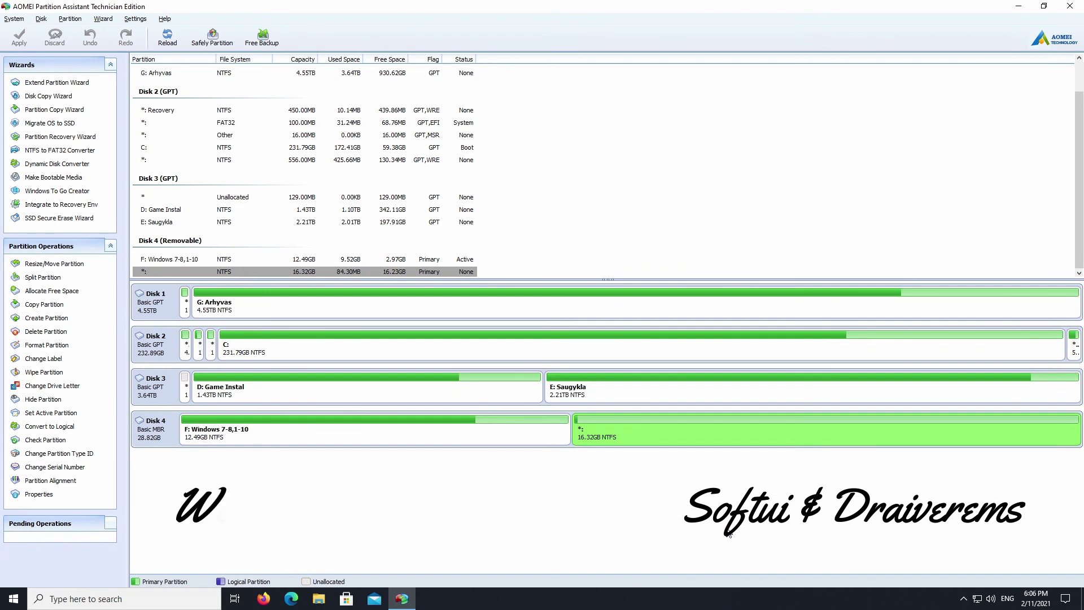
click(393, 438)
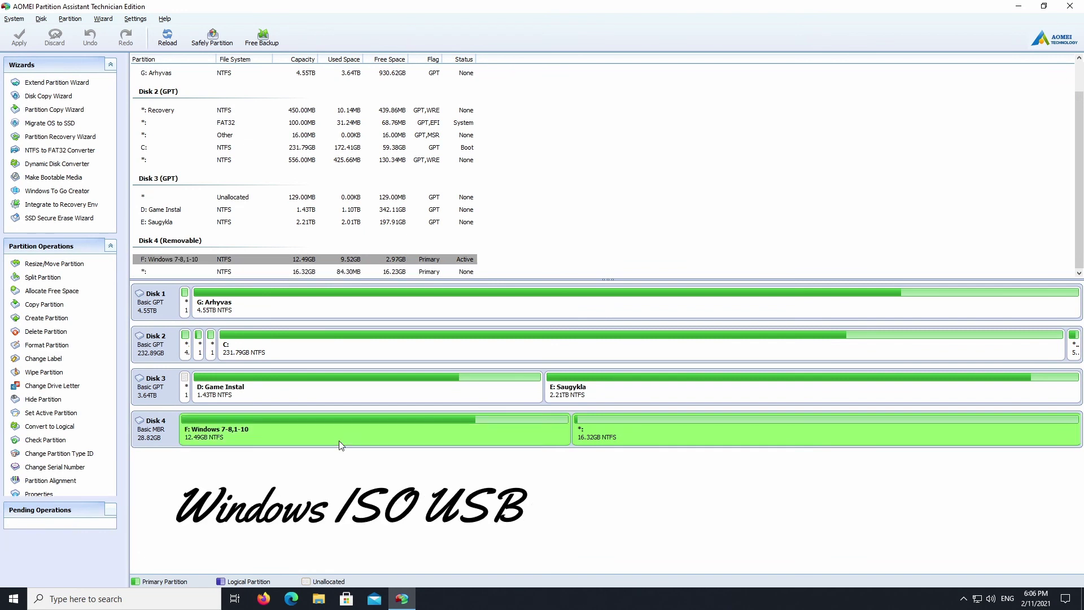
click(688, 440)
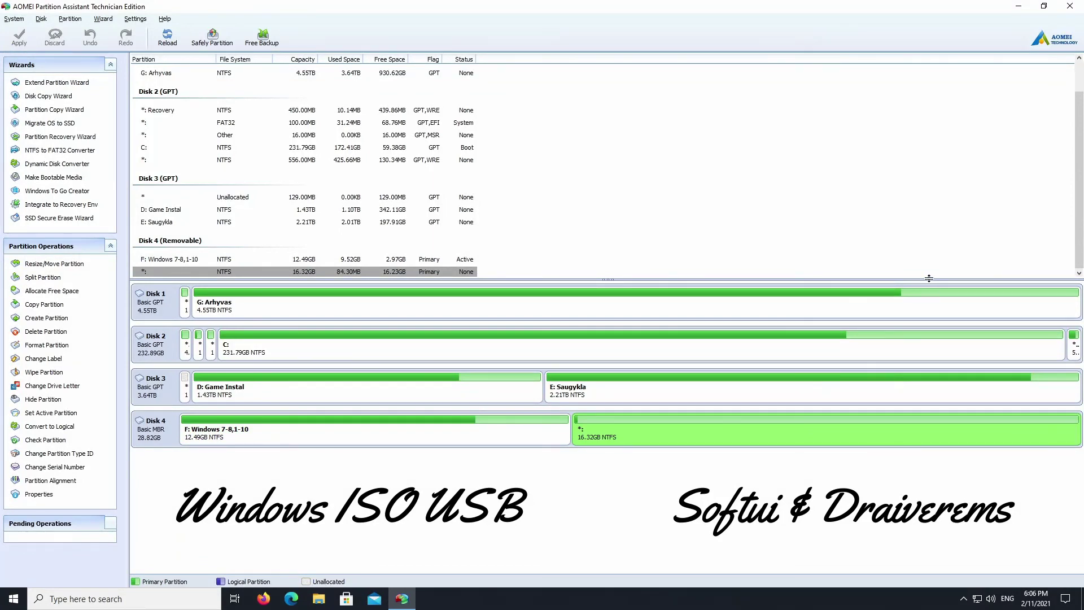
click(1072, 5)
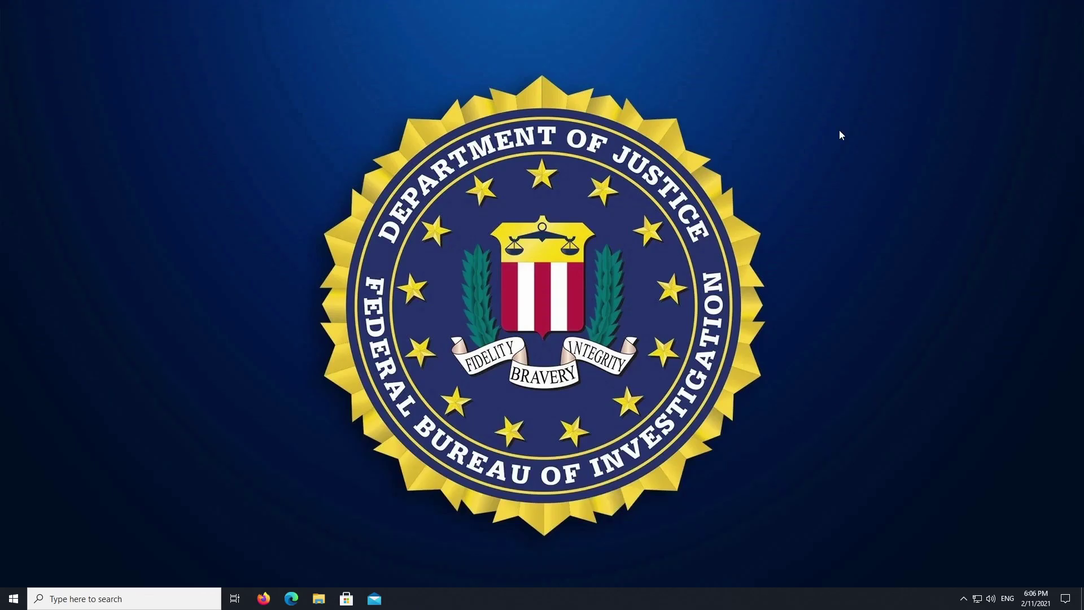